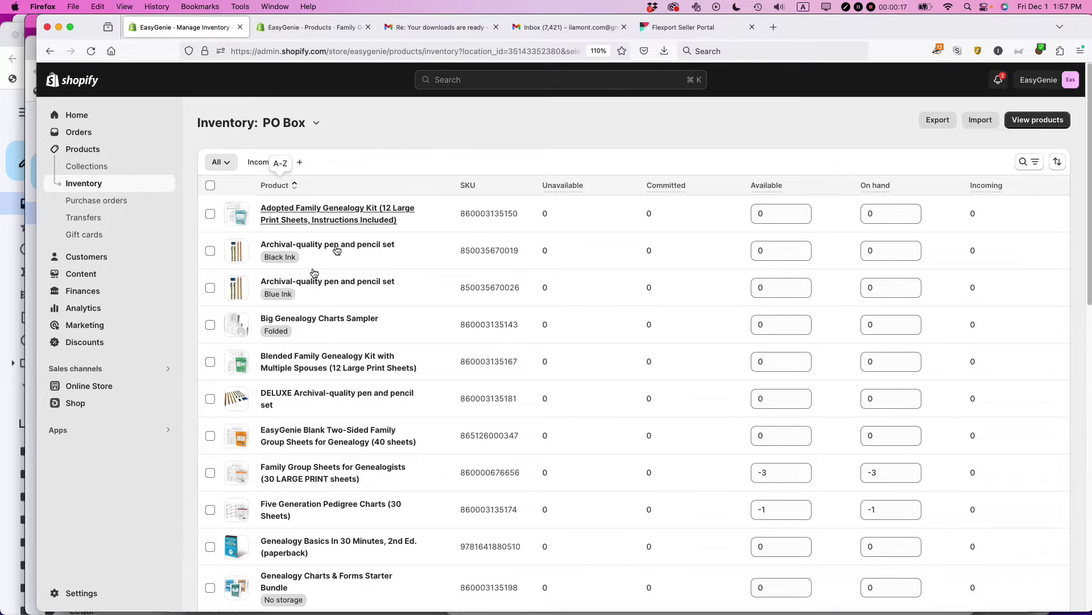
# - Leave the PO Box inventory list and go to the store's Settings
pyautogui.click(60, 596)
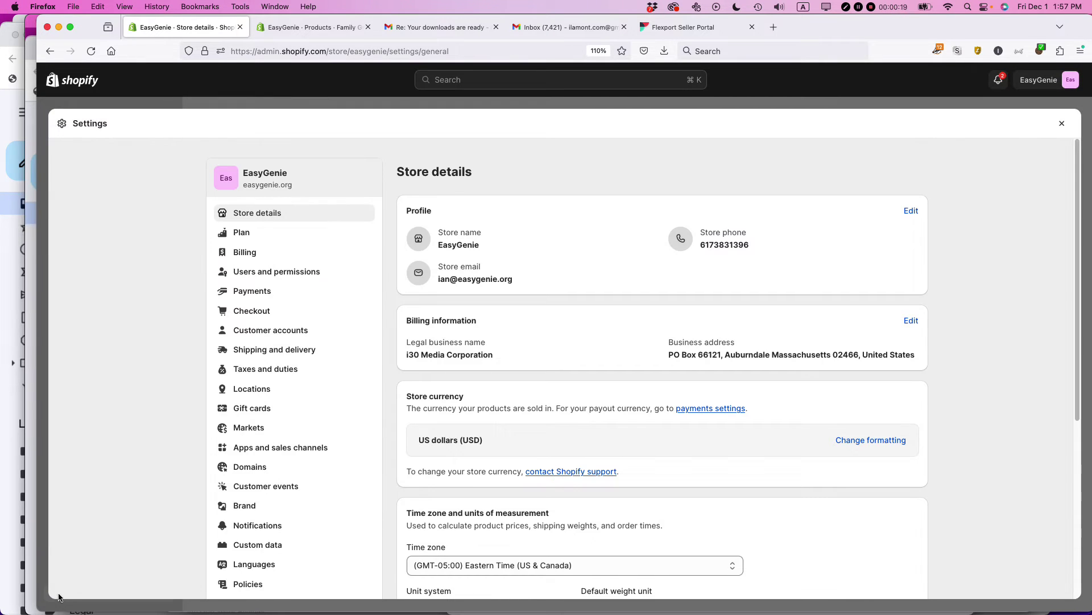
# - Go to the Shipping and delivery settings with General rates for 3 locations and 1 zone
pyautogui.click(272, 350)
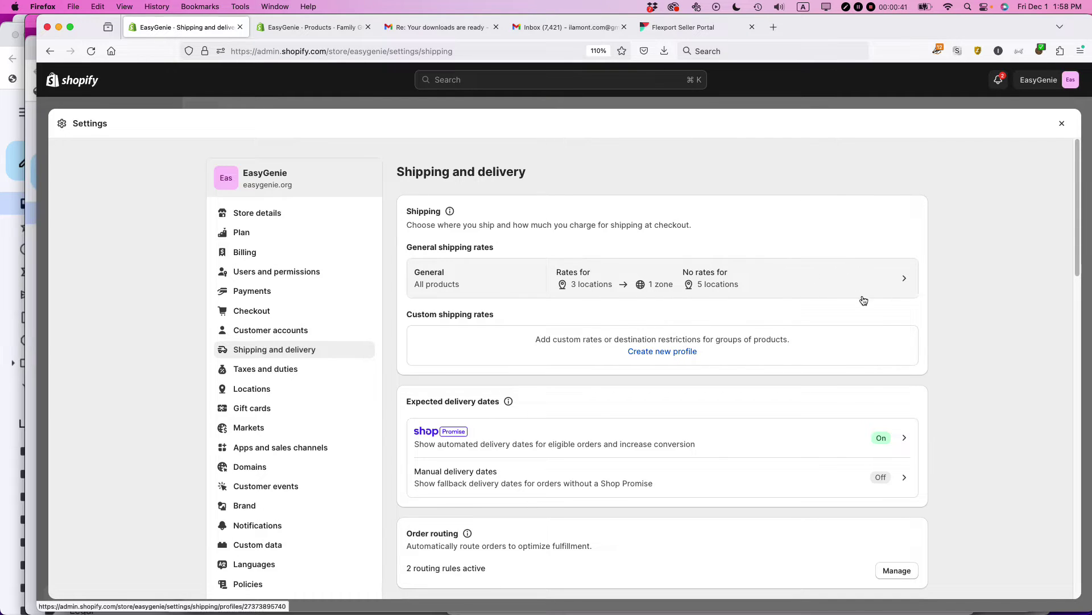
# - Open the General shipping profile and scroll to the Not shipping from locations, including Off Sale Inventory
pyautogui.click(904, 283)
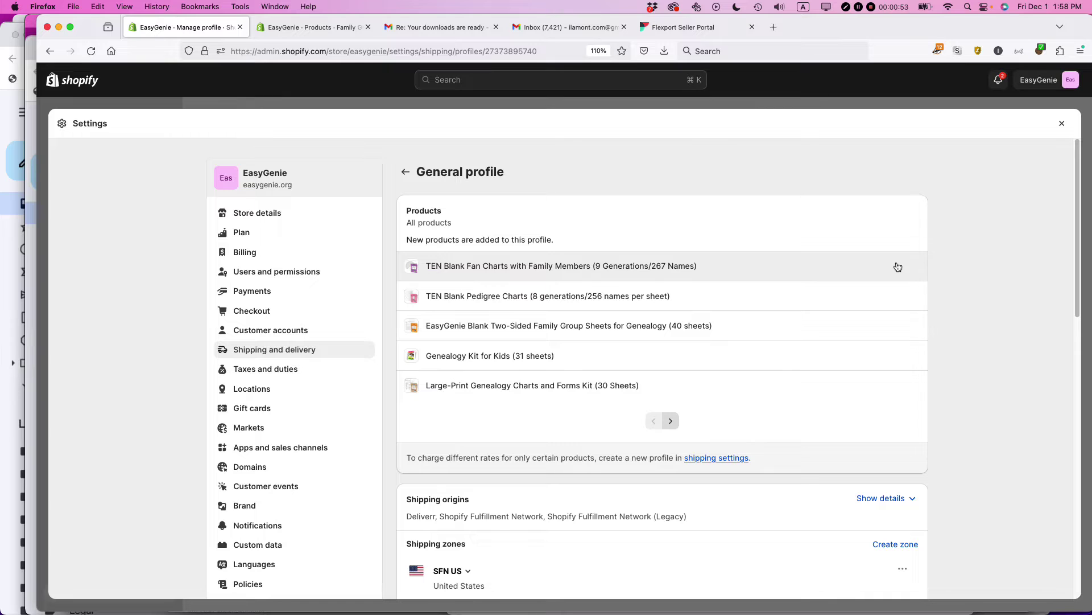
pyautogui.scroll(-5, 898, 267)
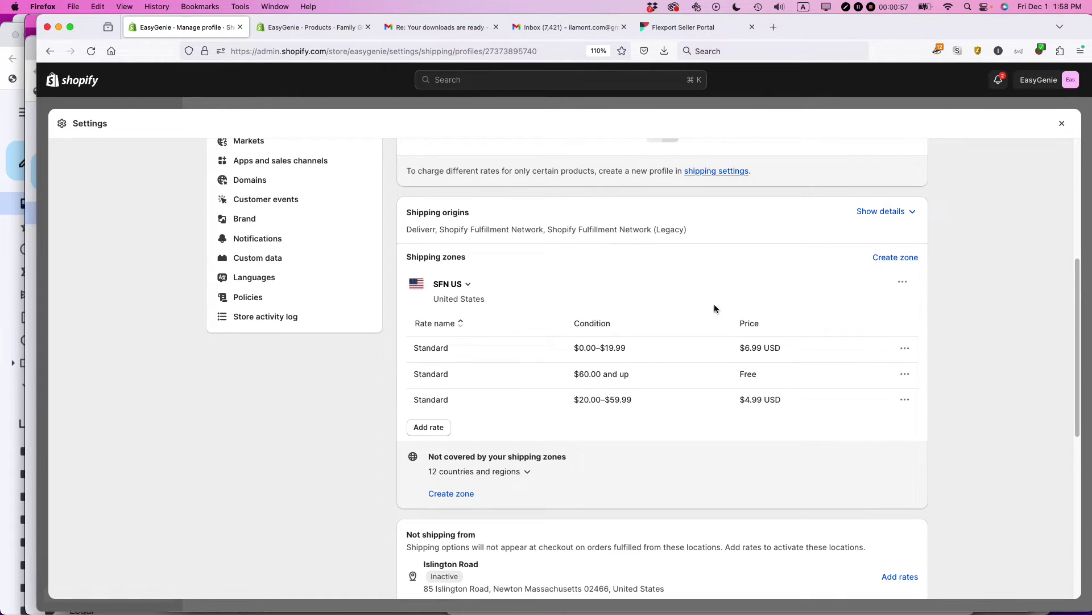
pyautogui.scroll(1, 711, 309)
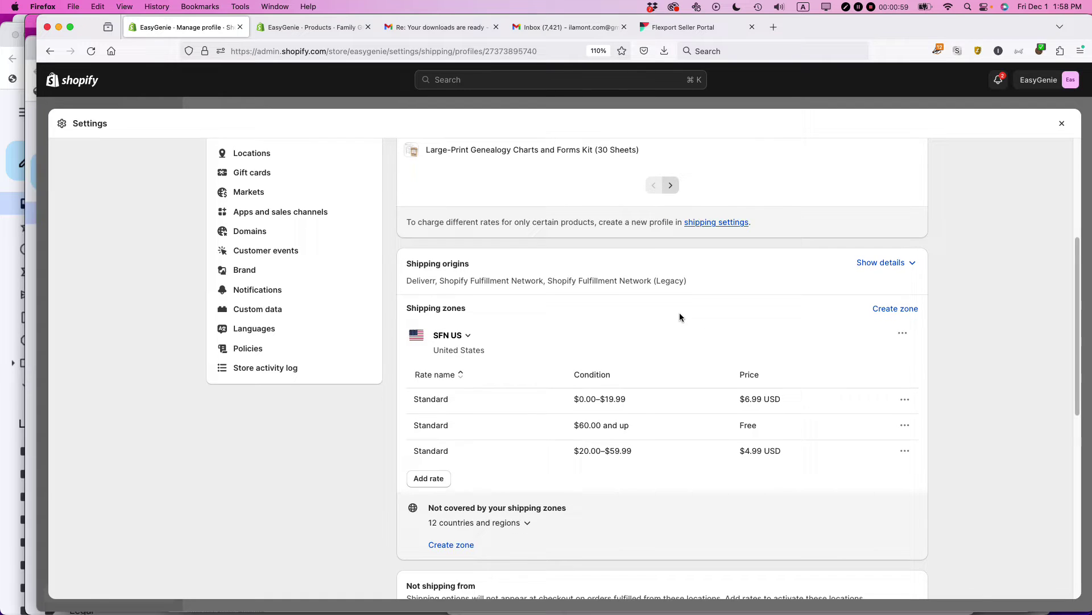
pyautogui.scroll(1, 679, 313)
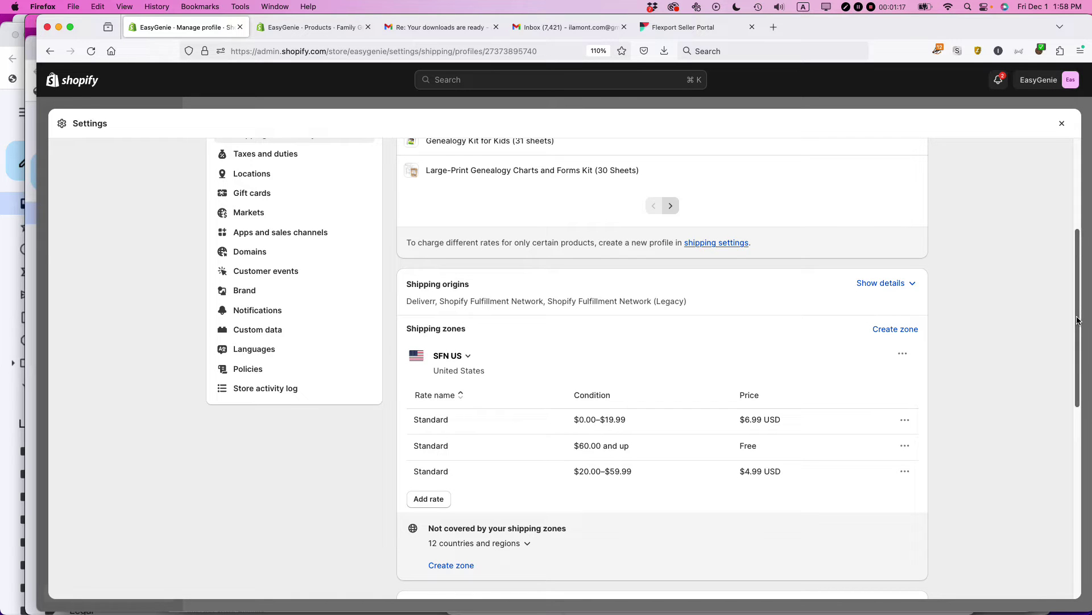
pyautogui.moveTo(1077, 320); pyautogui.dragTo(1058, 547)
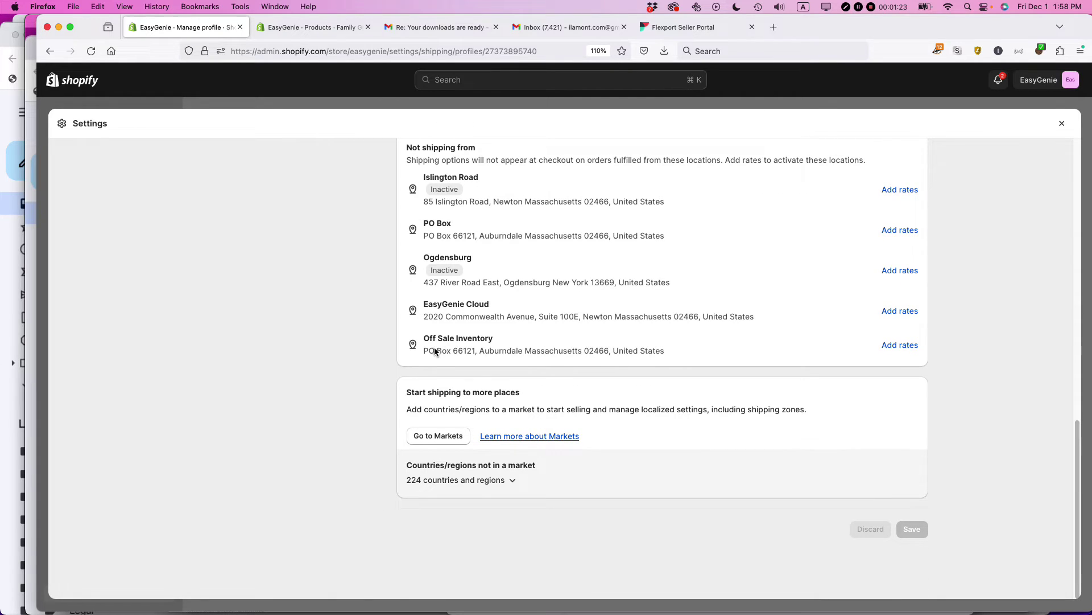
# - Give Off Sale Inventory new, separate rates as its own shipping origin in the General profile
pyautogui.click(897, 347)
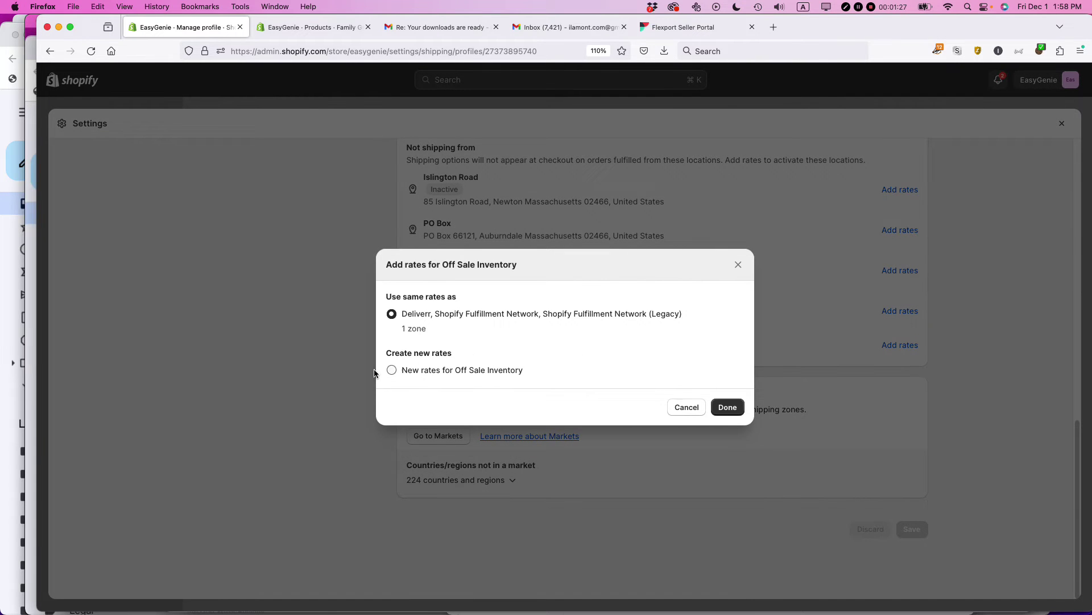
pyautogui.click(392, 371)
pyautogui.click(725, 407)
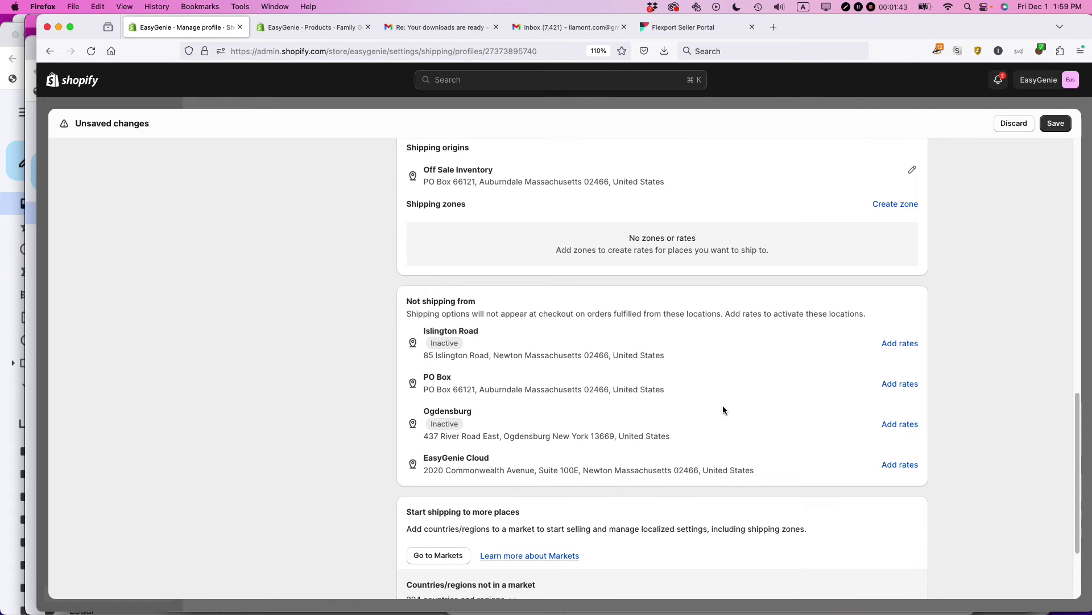
pyautogui.scroll(-1, 734, 322)
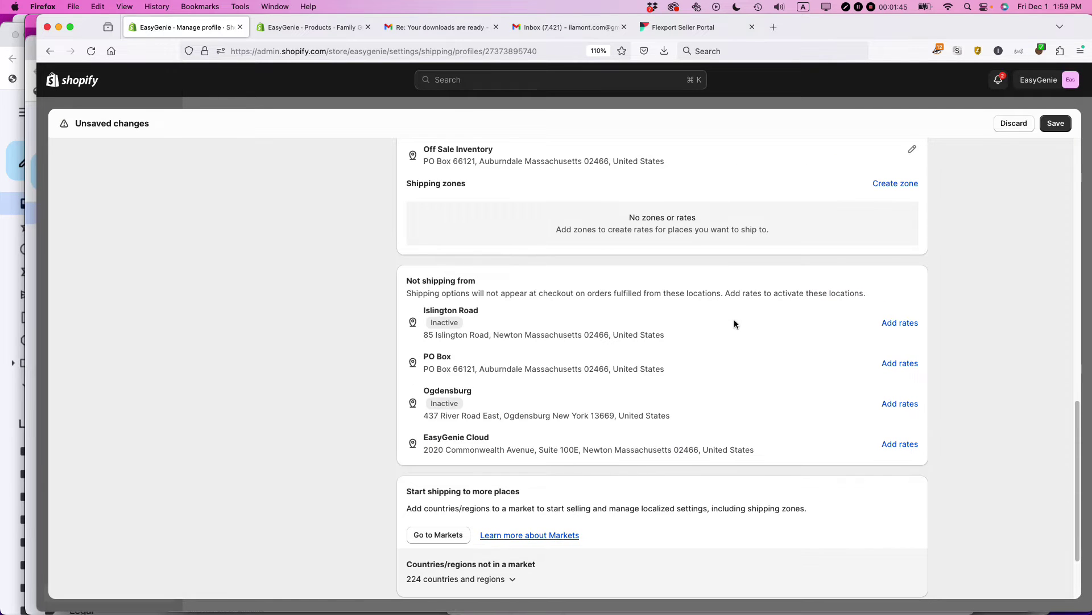
pyautogui.scroll(5, 734, 323)
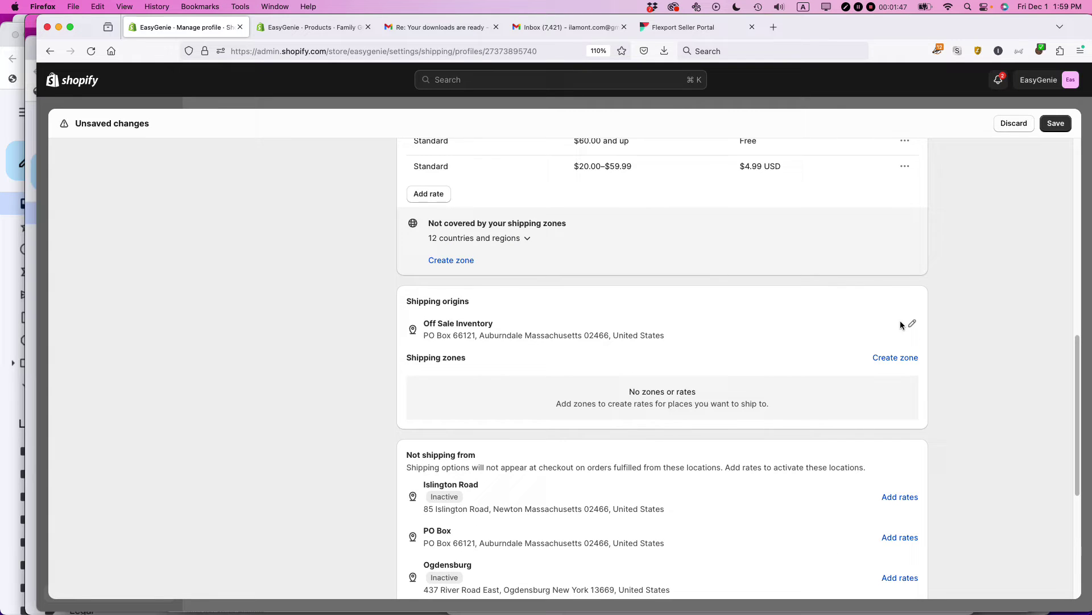
pyautogui.scroll(4, 834, 339)
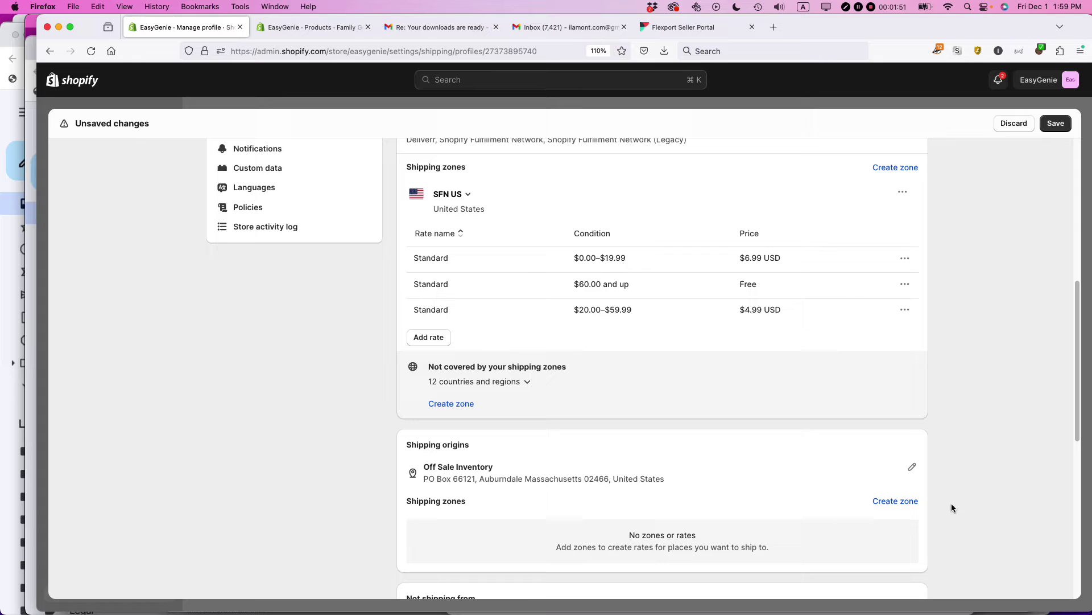
pyautogui.click(895, 502)
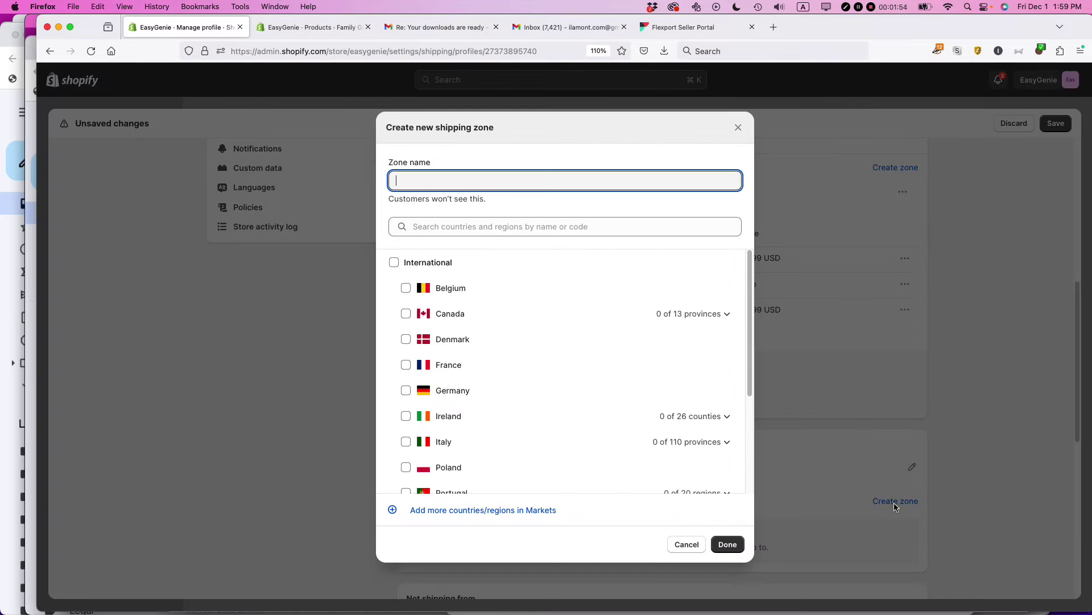
pyautogui.click(406, 314)
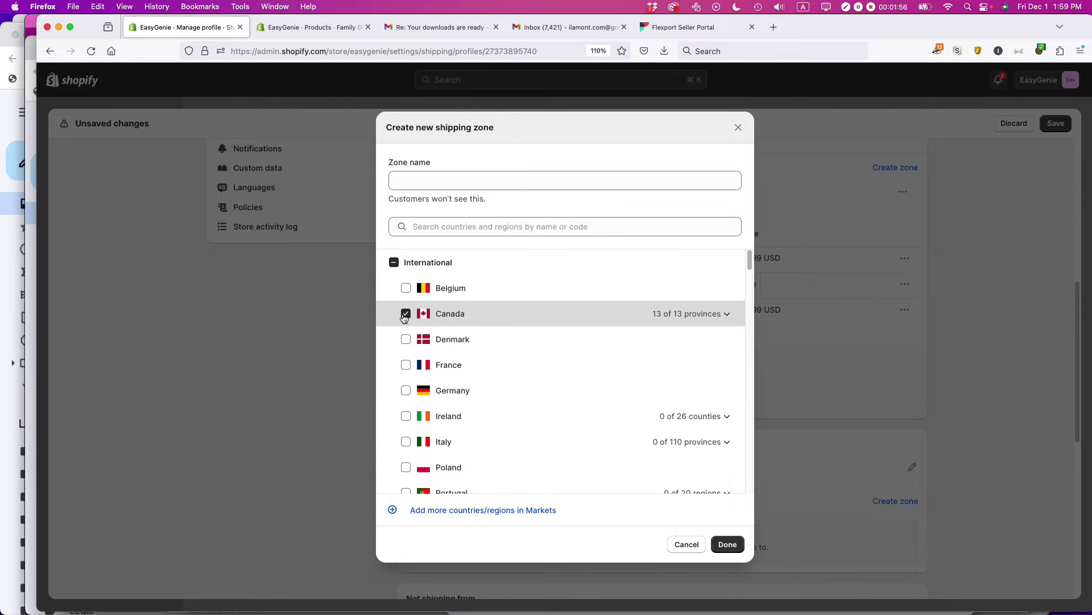
pyautogui.click(728, 545)
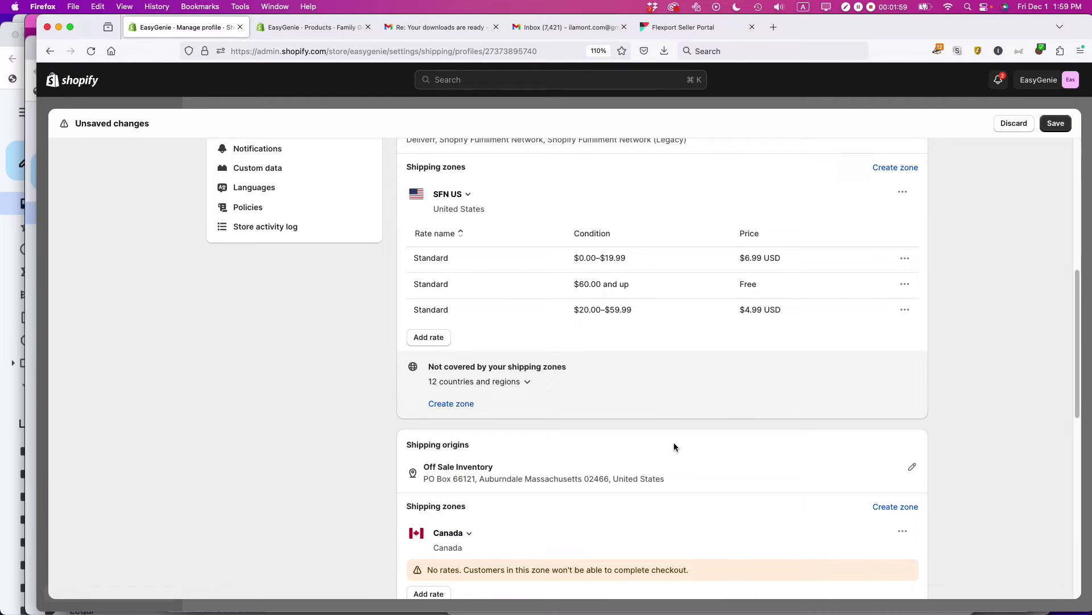
pyautogui.scroll(-3, 674, 444)
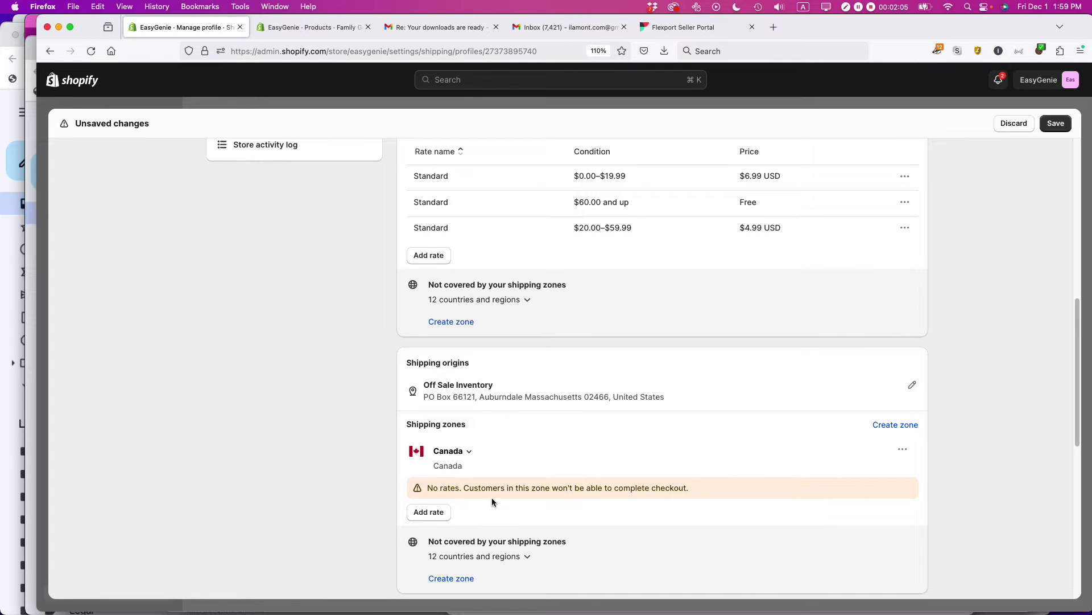
# - Add a rate under Canada with Economy International (6 to 10 business days) as the transit time
pyautogui.click(439, 511)
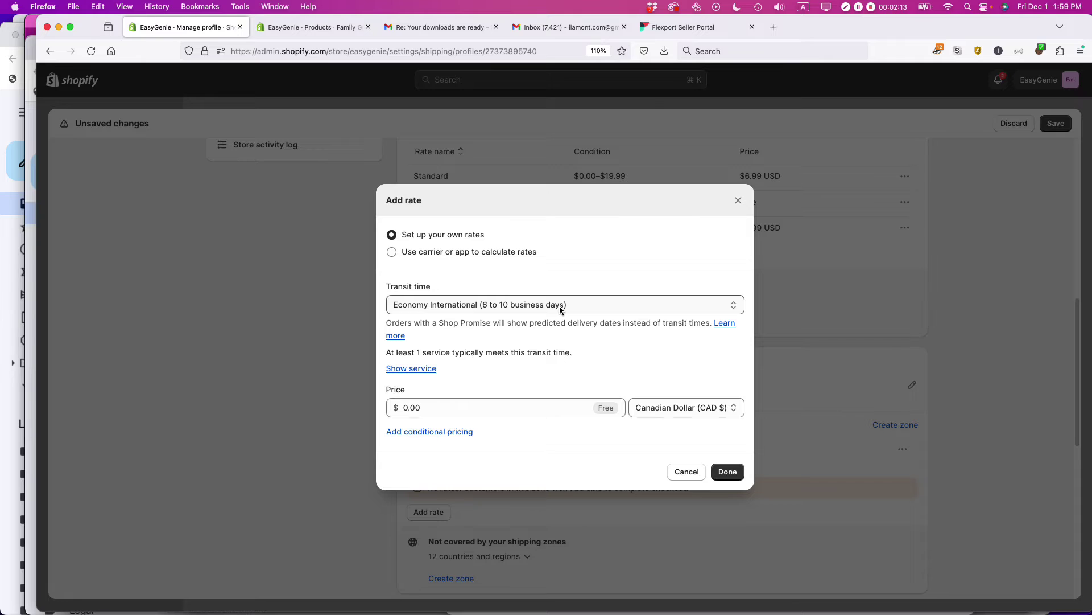
pyautogui.click(735, 308)
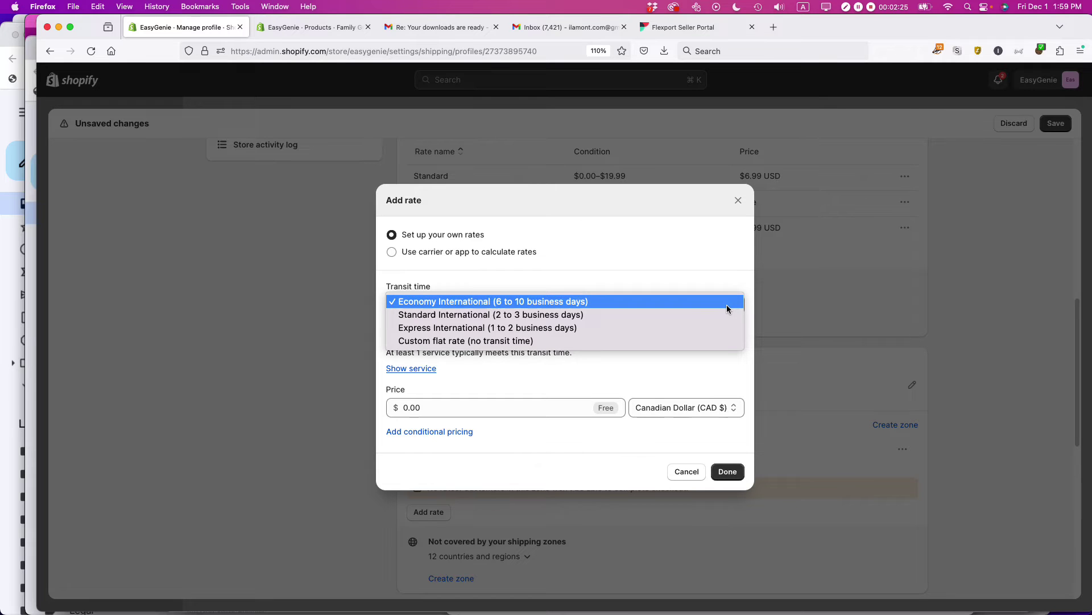
pyautogui.click(692, 282)
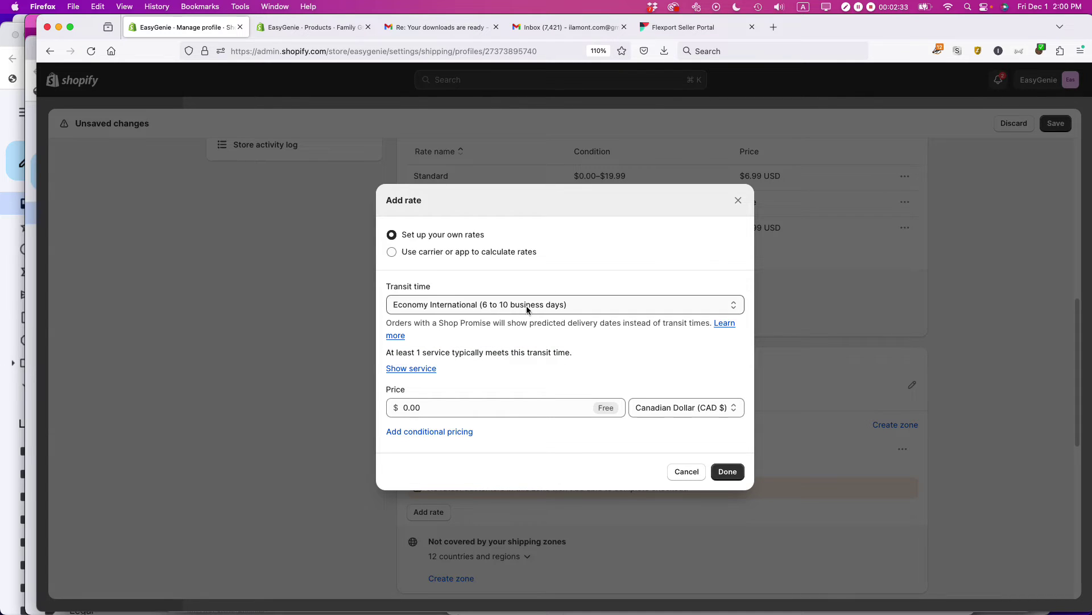
pyautogui.click(402, 415)
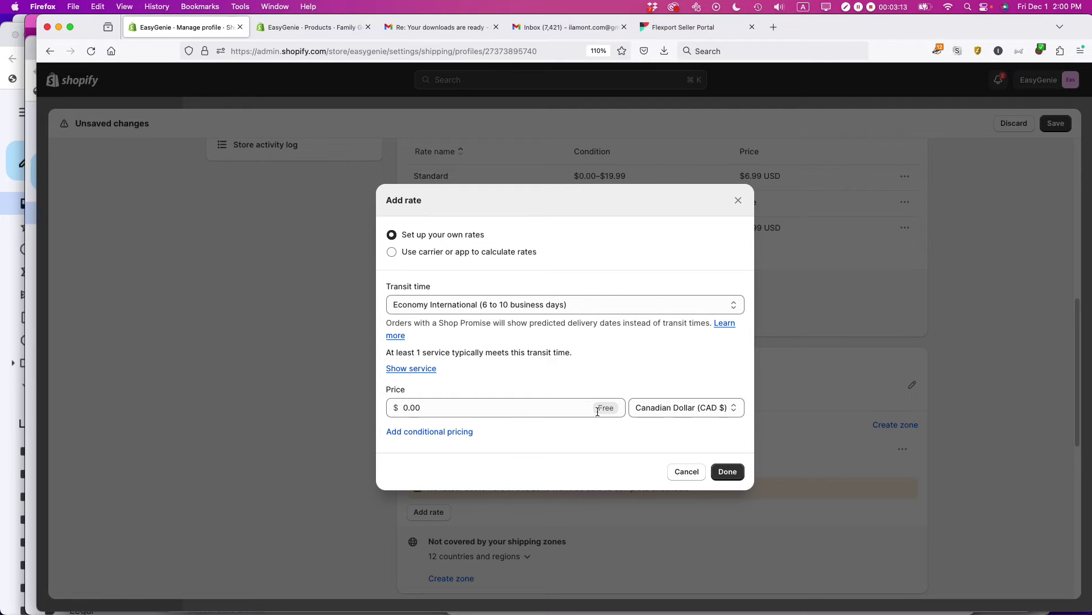
# - Set the Economy International rate's price to 29.99 CAD and add it to the Canada zone
pyautogui.click(425, 409)
pyautogui.click(425, 409)
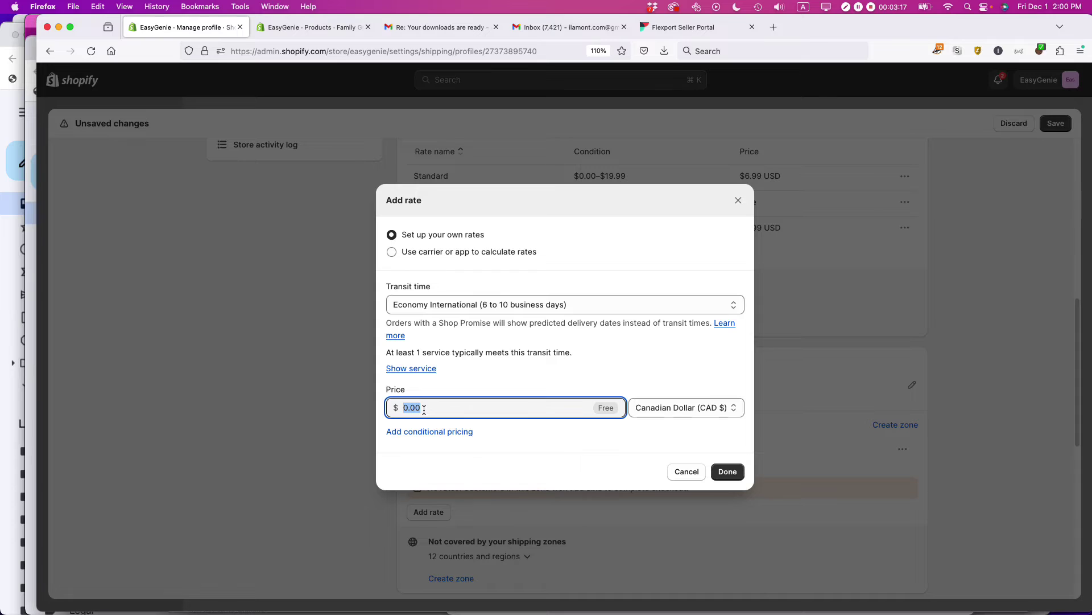
pyautogui.write('14.99')
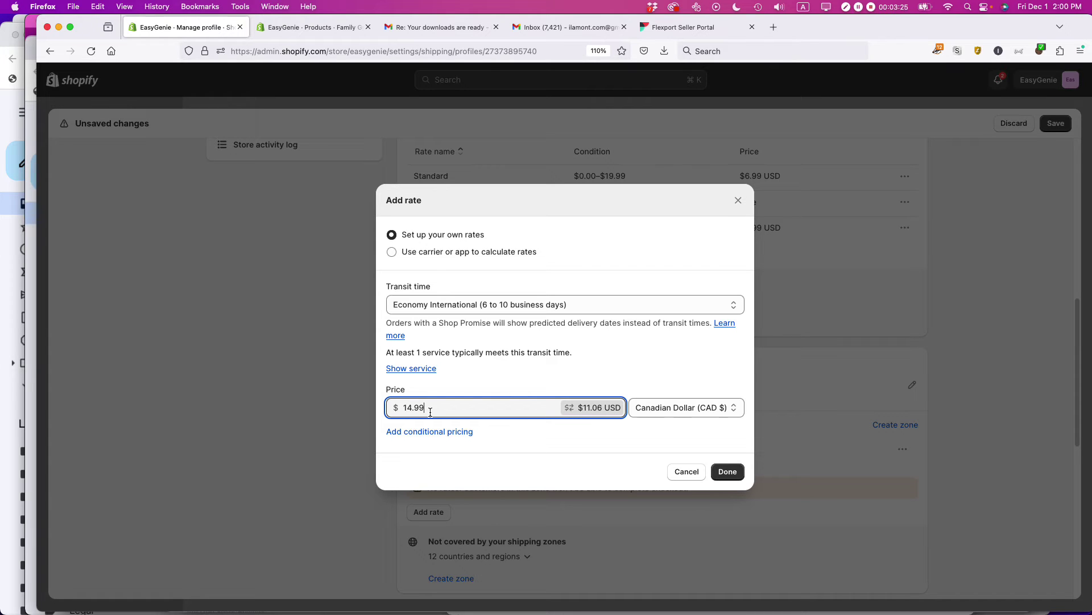
pyautogui.moveTo(429, 407); pyautogui.dragTo(401, 406)
pyautogui.click(585, 409)
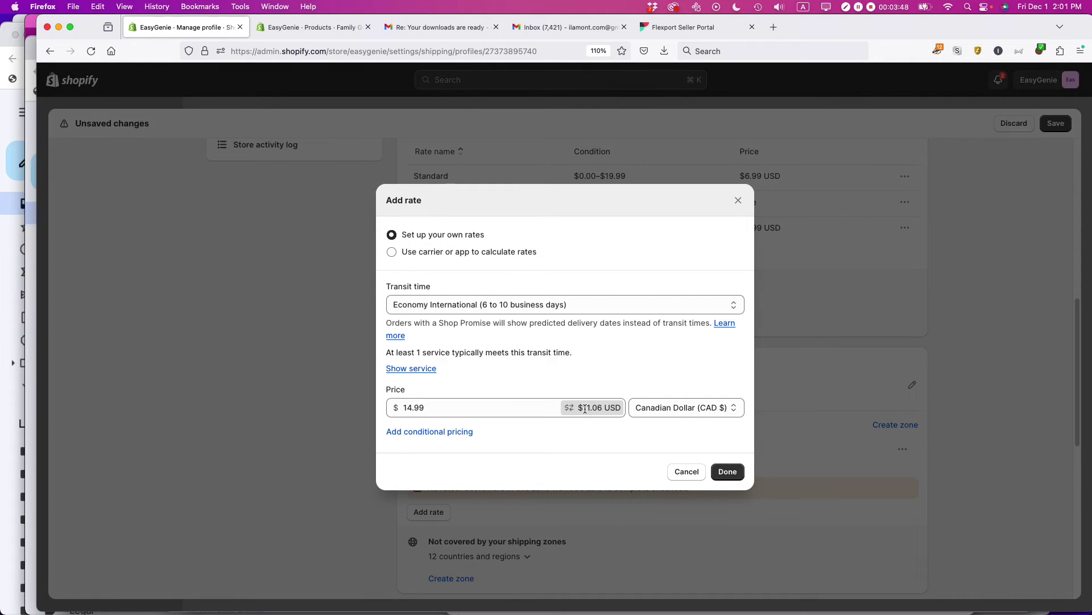
pyautogui.doubleClick(417, 407)
pyautogui.tripleClick(417, 407)
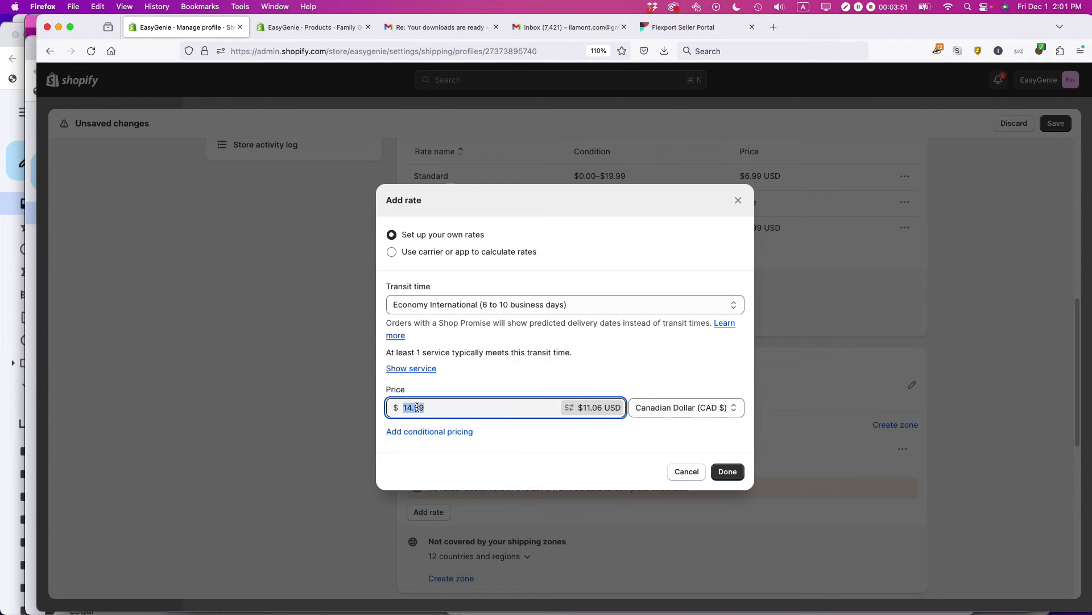
pyautogui.write('30')
pyautogui.press('BackSpace')
pyautogui.press('BackSpace')
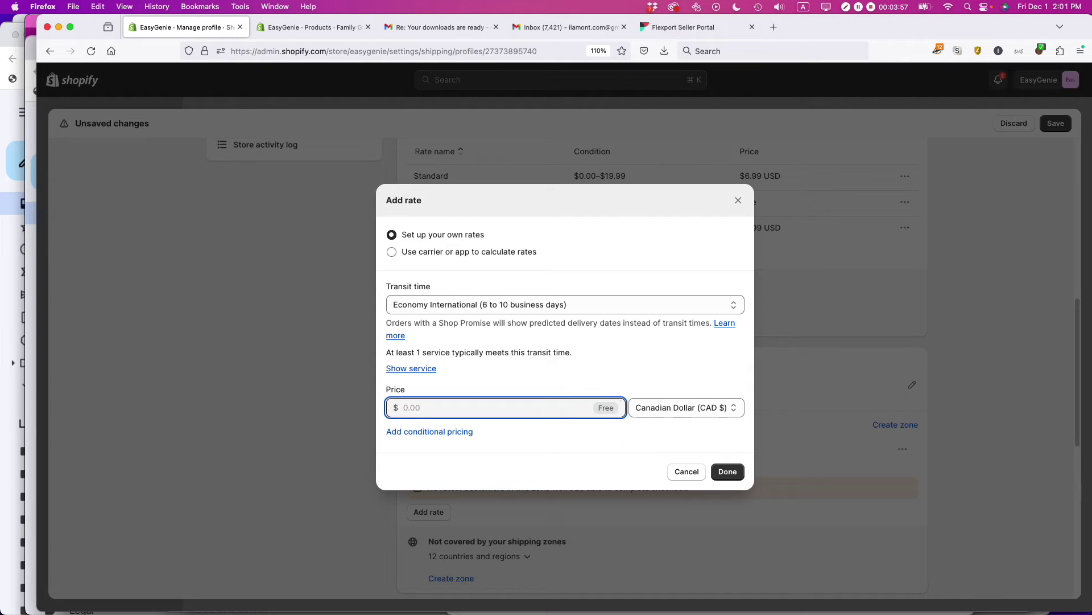
pyautogui.write('29.99')
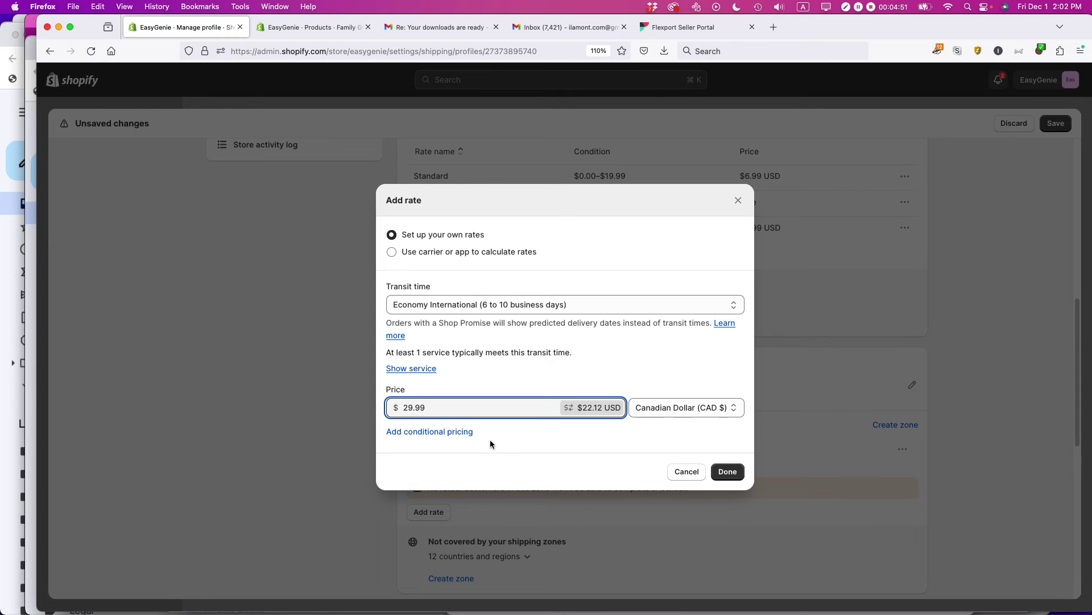
pyautogui.click(728, 471)
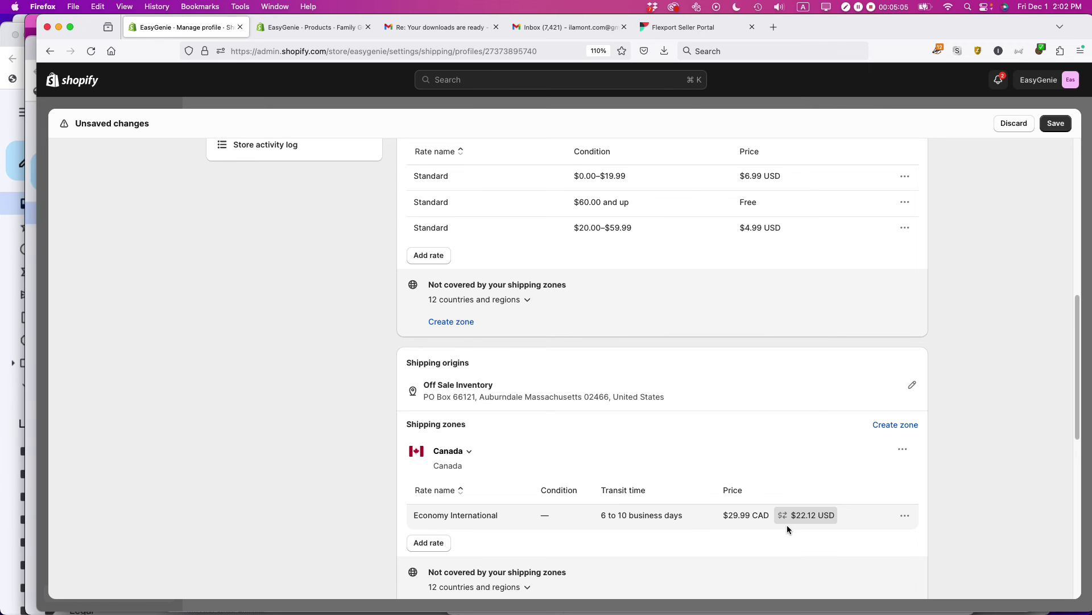
# - Save the General shipping profile, keeping Canada's $29.99 CAD Economy International rate
pyautogui.click(1052, 127)
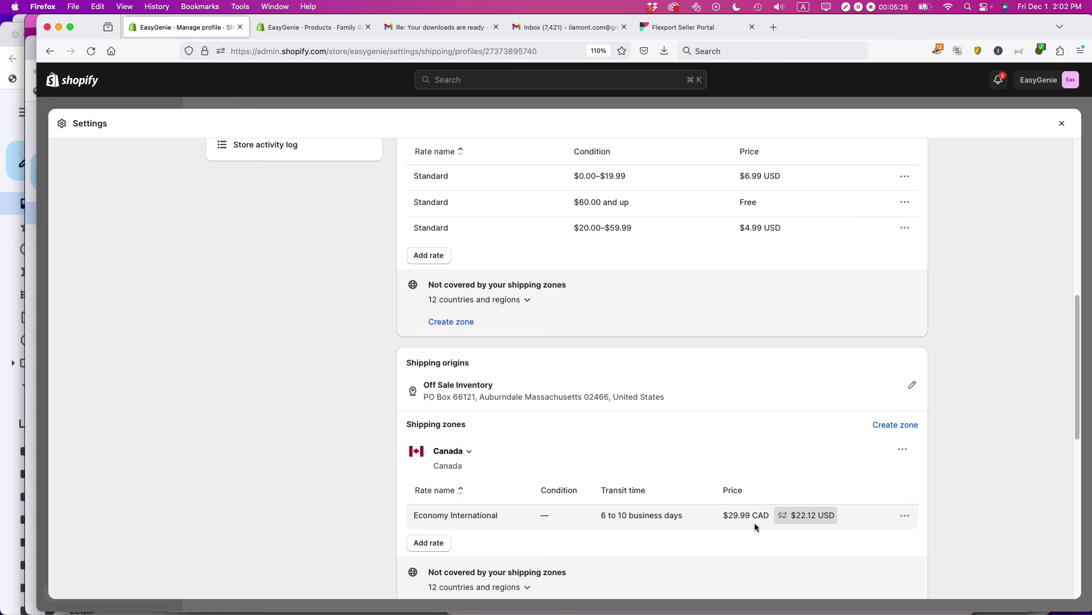
pyautogui.scroll(2, 785, 465)
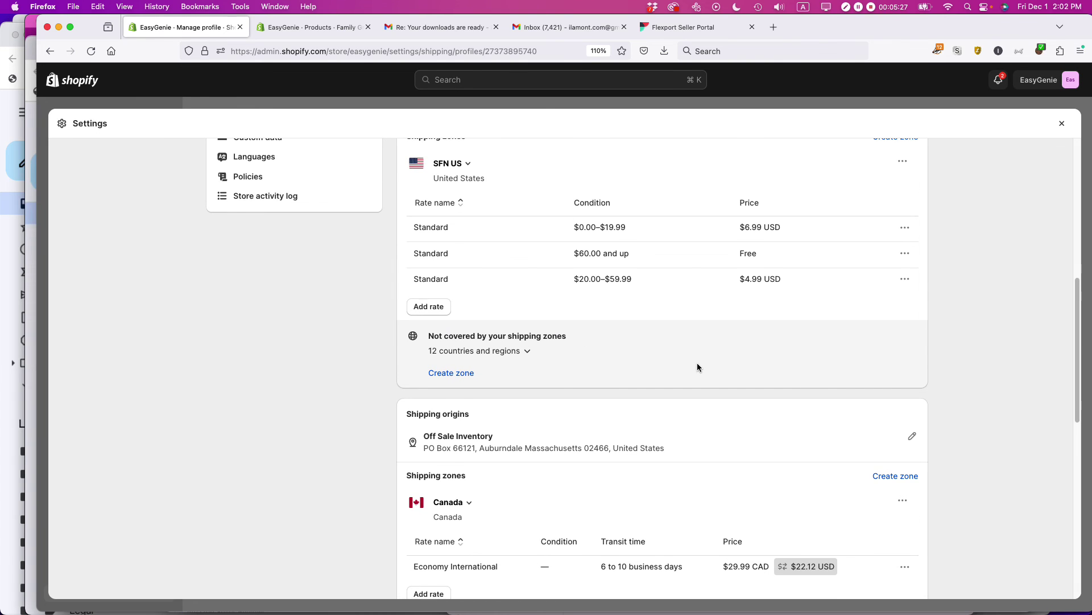
pyautogui.scroll(2, 683, 367)
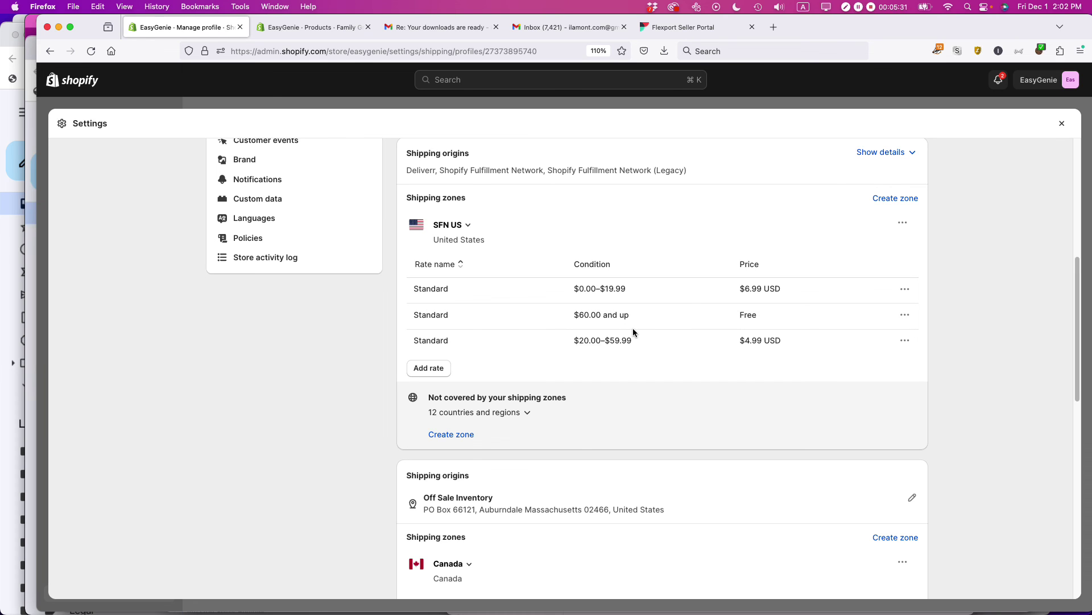
pyautogui.scroll(-2, 724, 330)
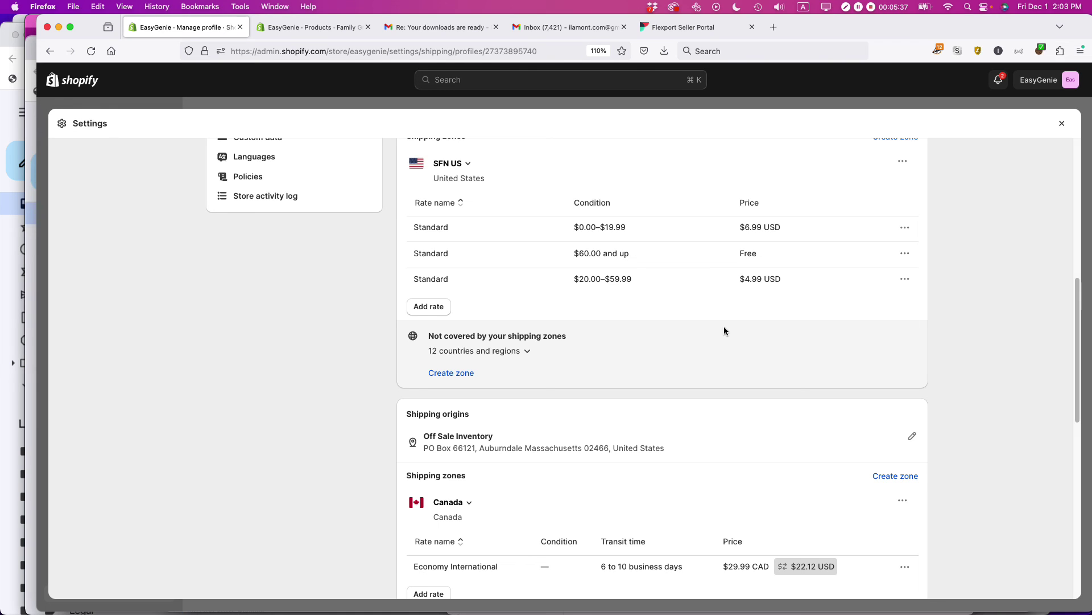
pyautogui.scroll(-2, 725, 331)
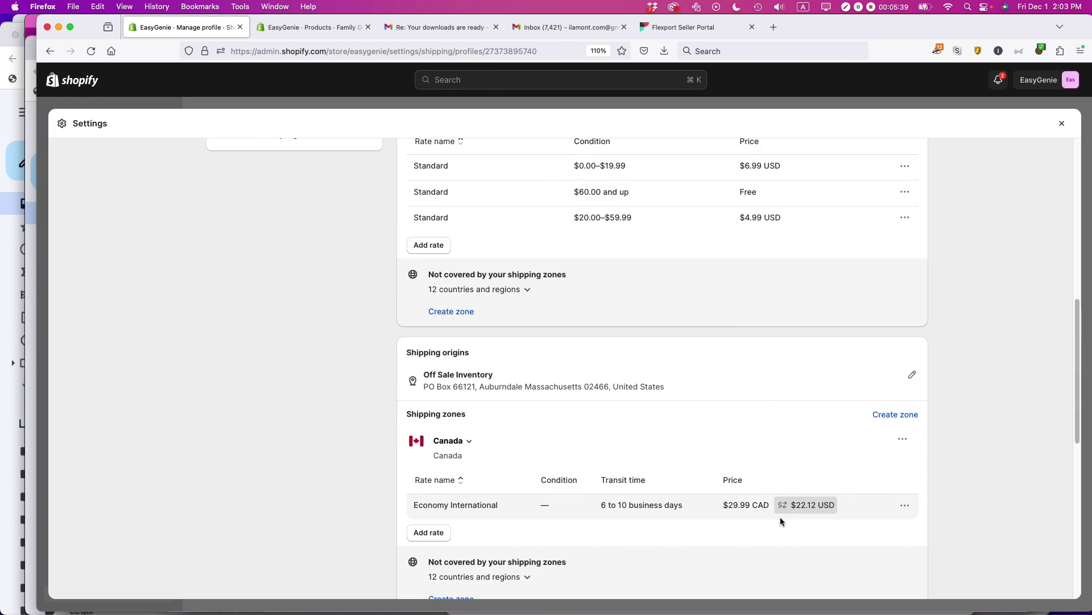